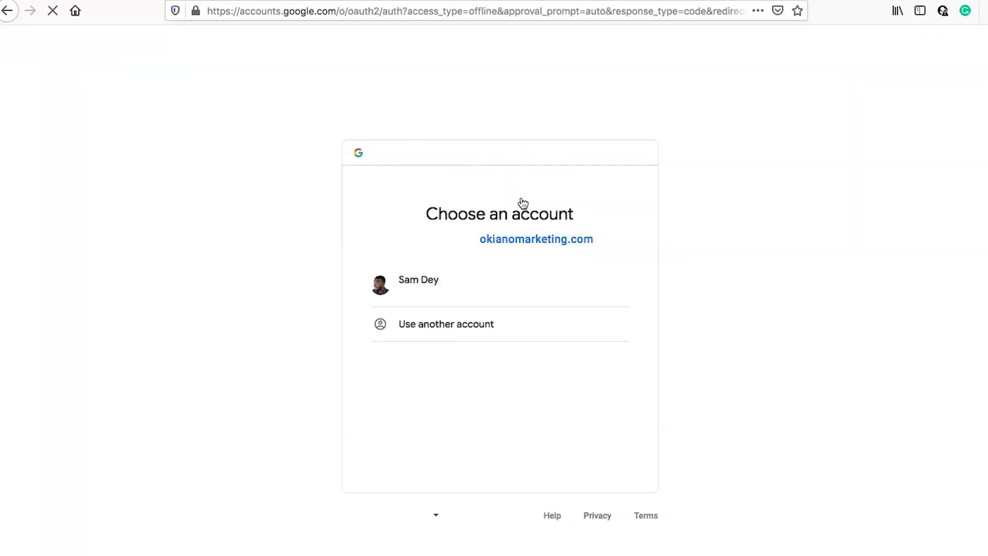
click(506, 302)
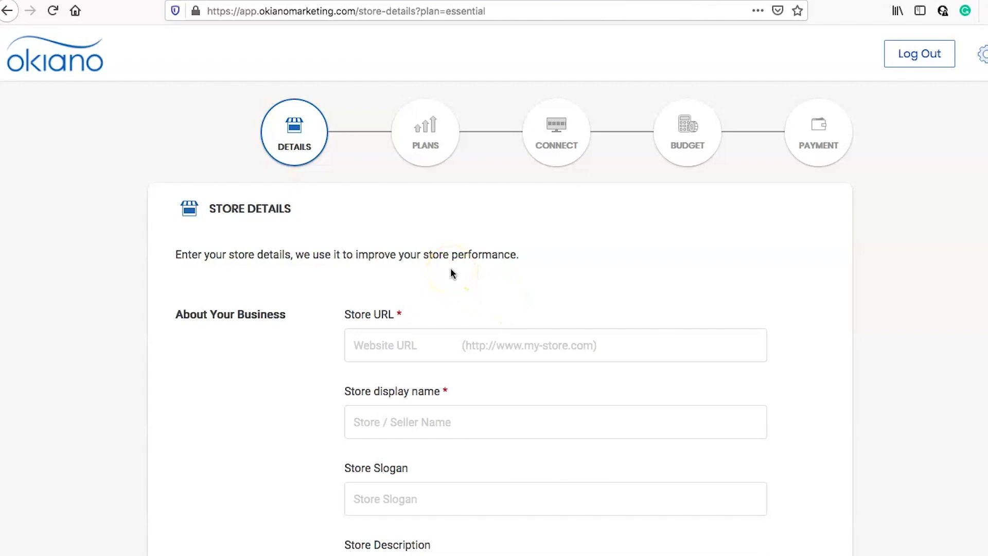
scroll(379, 288, down, 3)
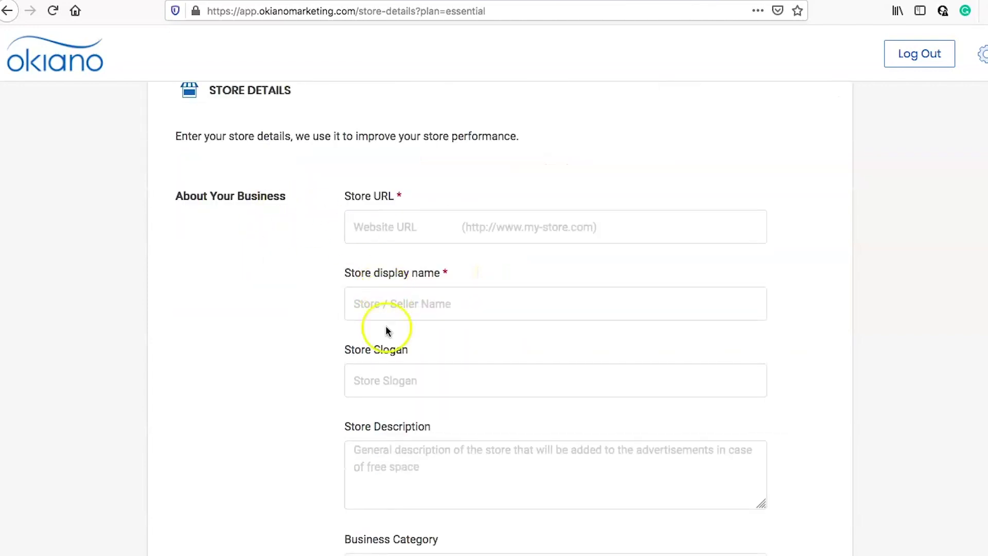
click(500, 225)
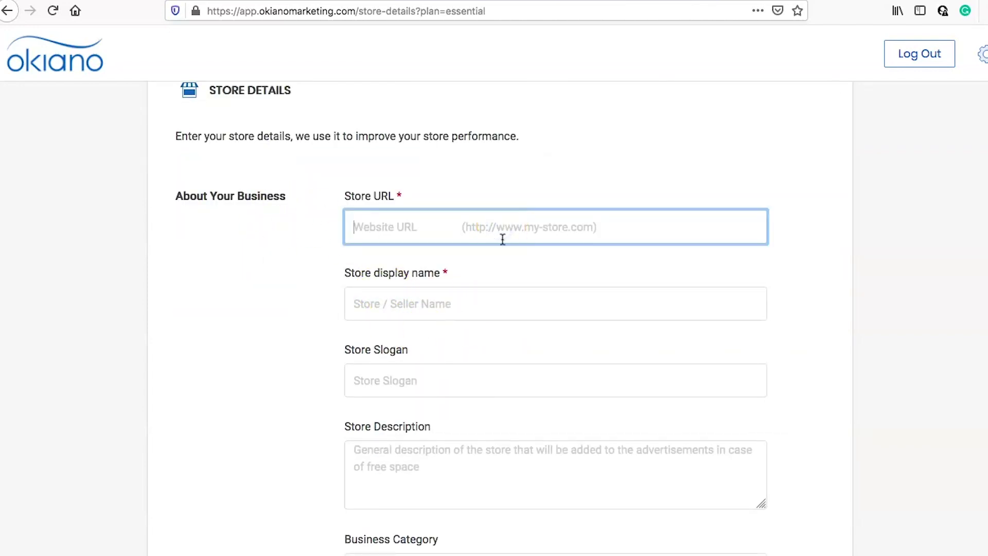
text(https://summerlist.co.uk/)
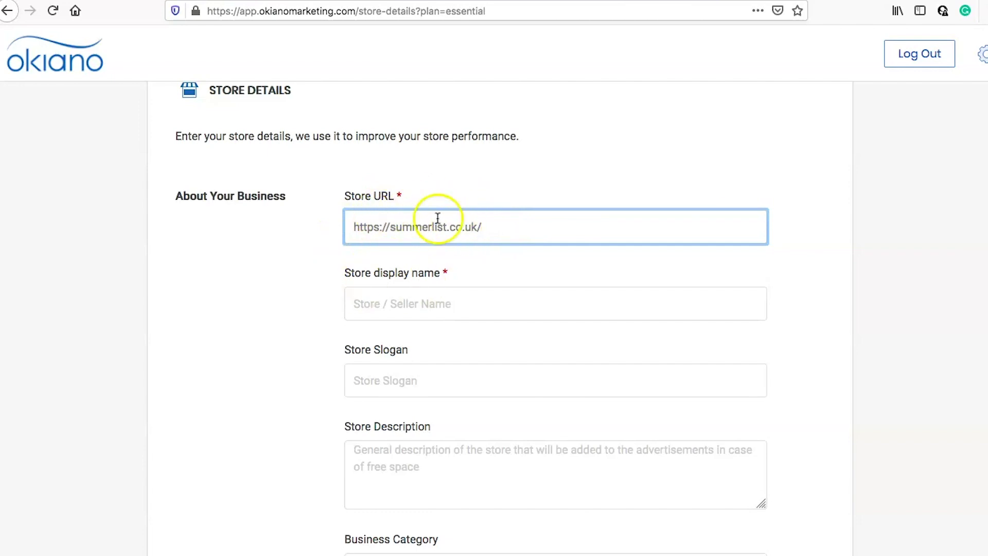
click(319, 291)
Enter "Summer List" as the store display name
scroll(359, 300, down, 1)
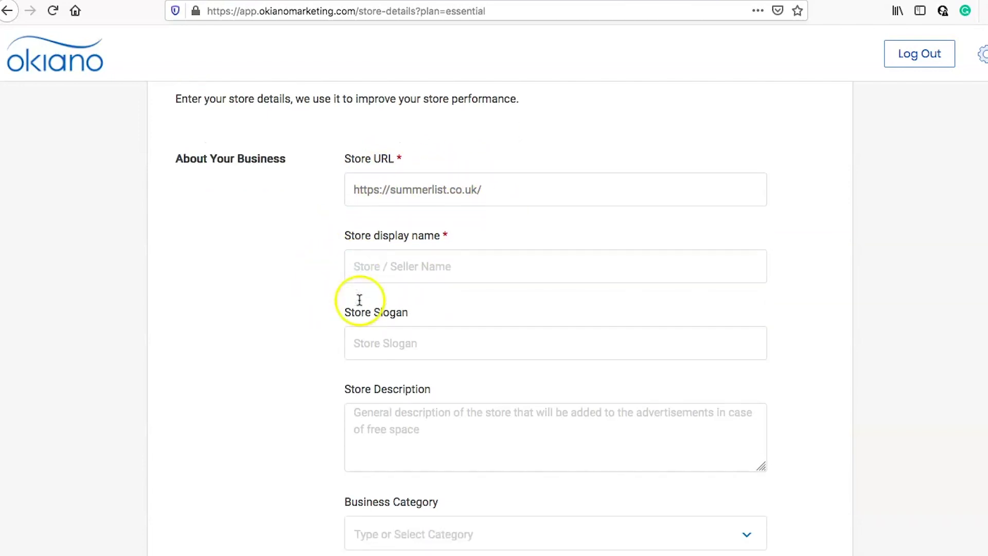
click(400, 257)
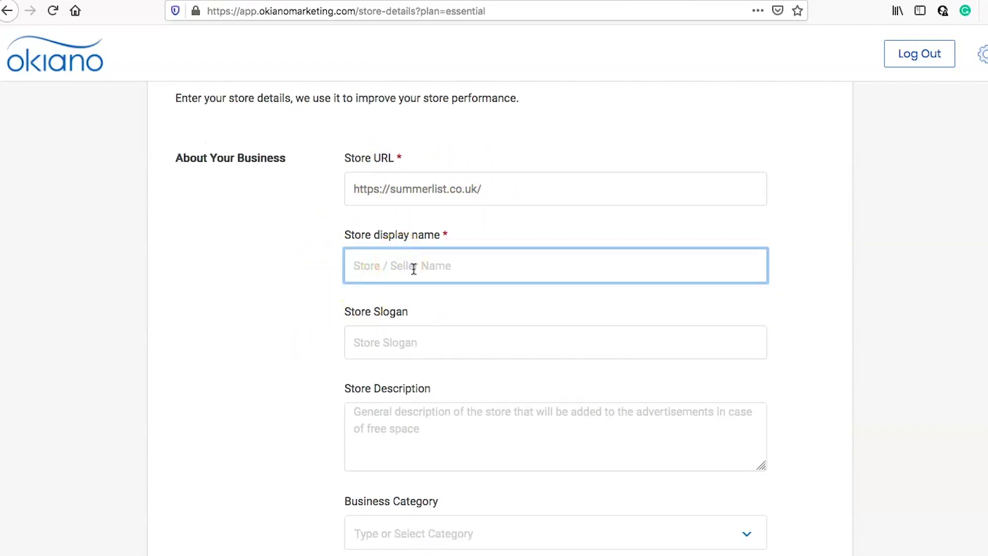
text(Summer List)
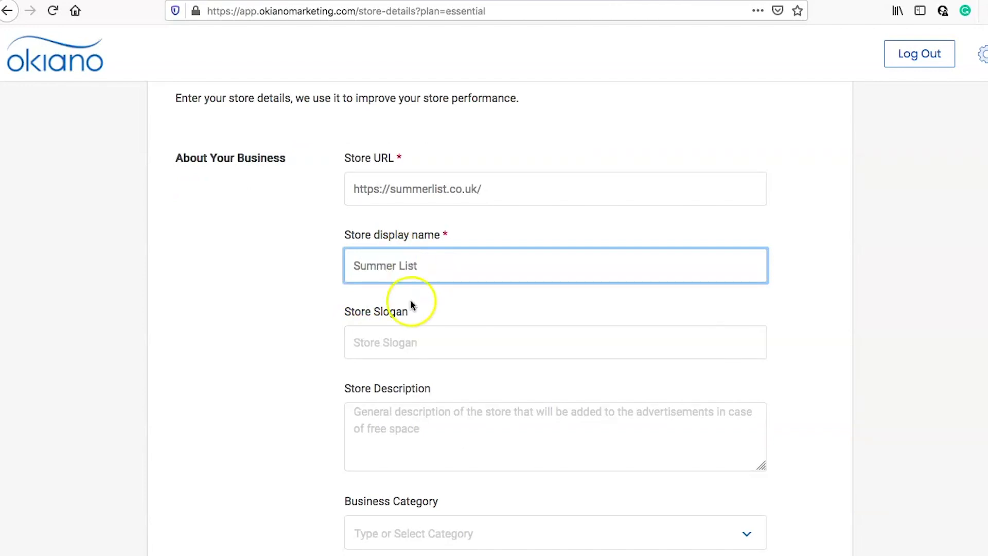
Review the Summer List homepage for ideas and enter "Outdoor Fun For Holiday People" as the store slogan
scroll(410, 305, down, 2)
click(400, 247)
click(7, 11)
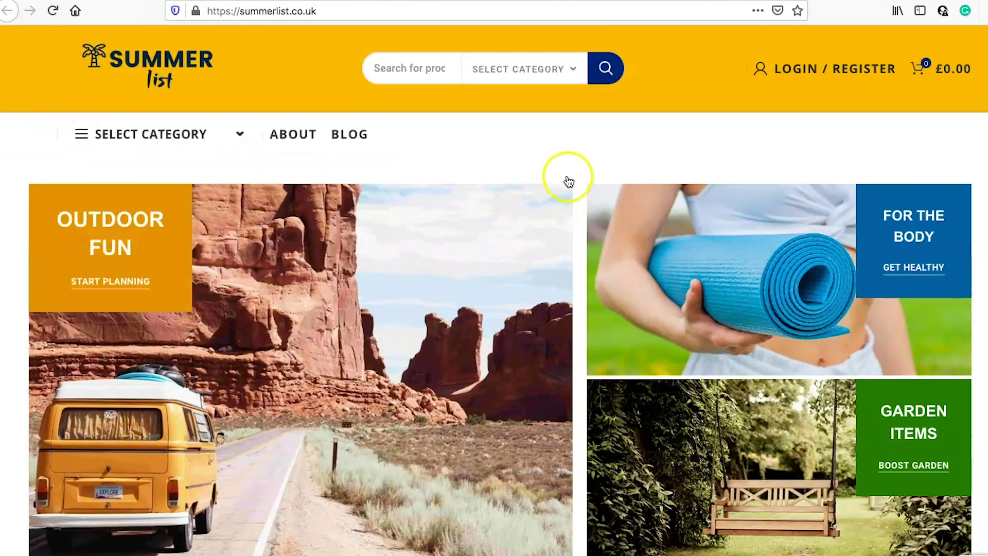
scroll(611, 128, down, 5)
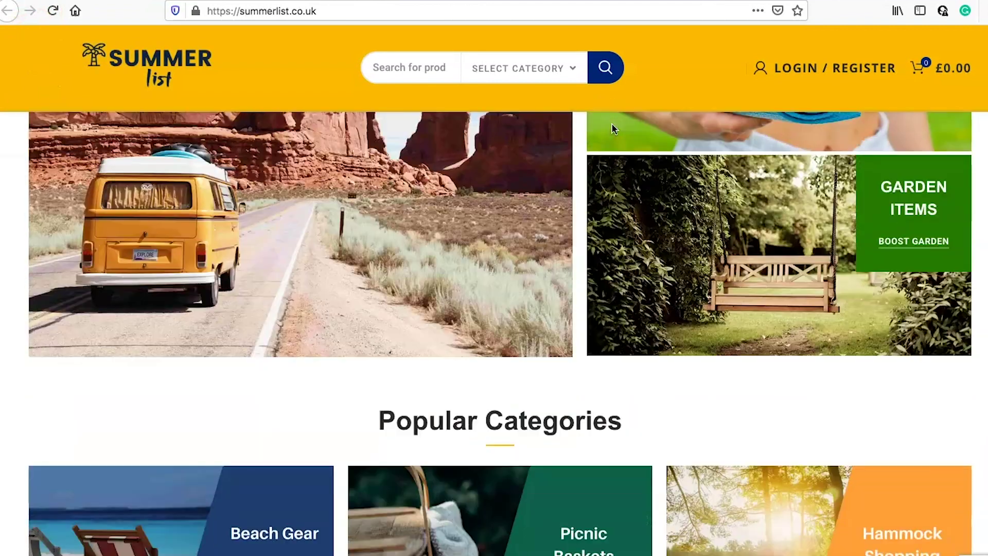
scroll(463, 103, up, 5)
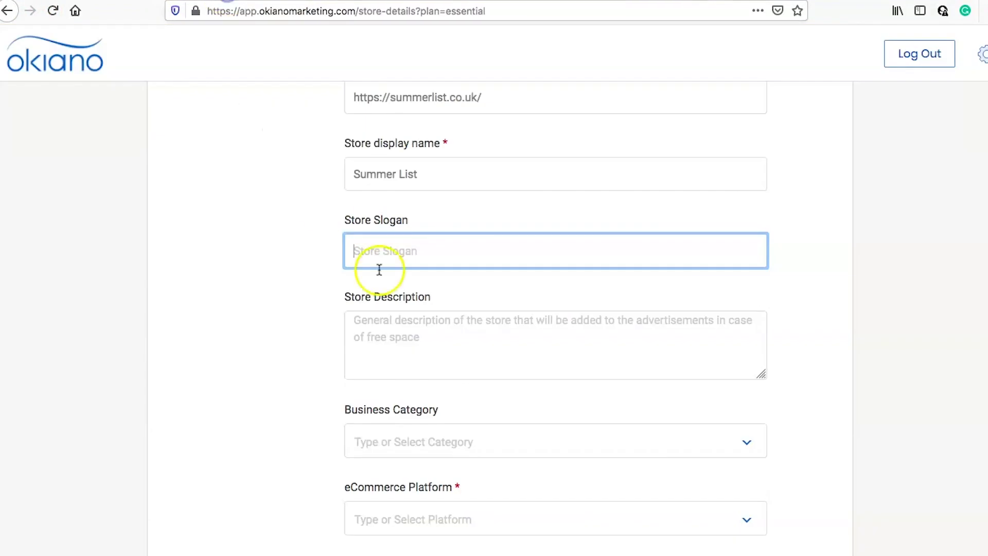
click(392, 253)
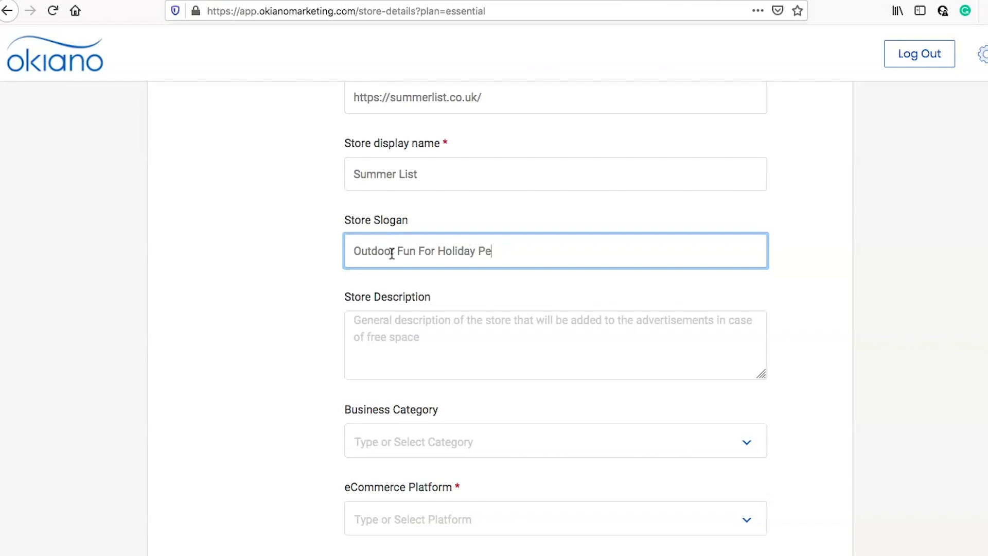
Write a store description about supplying the best summer products for holidays and holiday trips, usable at any time
click(378, 348)
scroll(379, 350, down, 2)
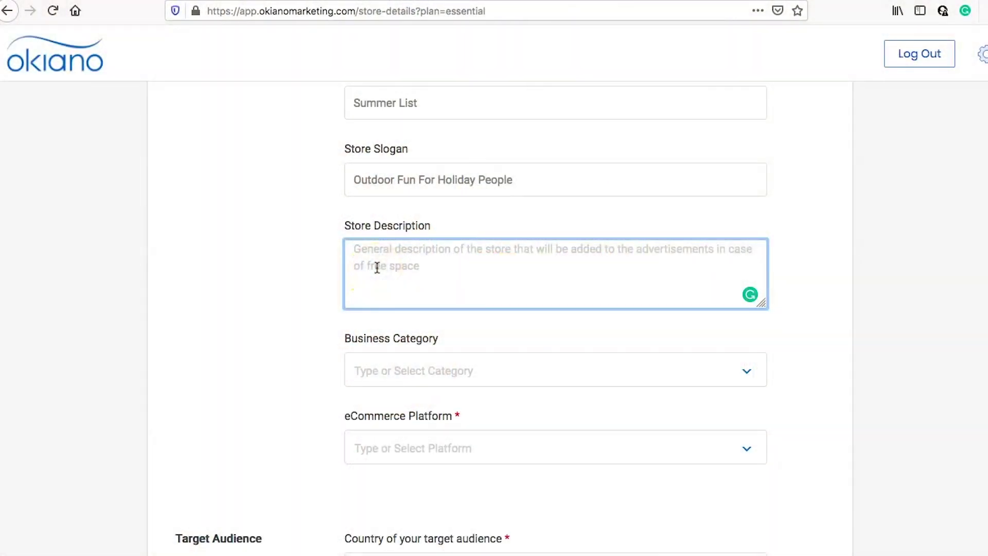
text(W)
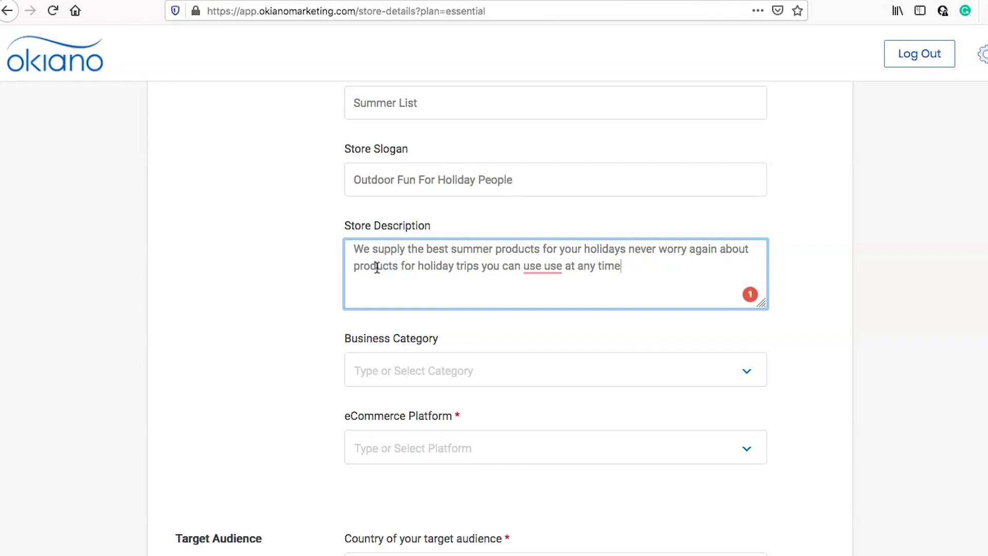
Correct the duplicated word "use" in the store description and check the text
right_click(533, 268)
click(532, 297)
click(531, 298)
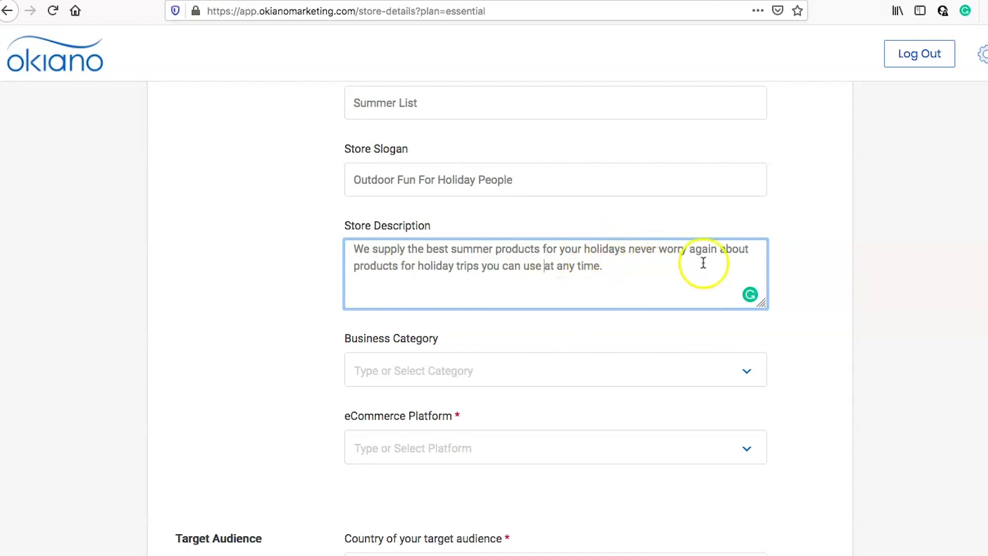
mouse_move(752, 298)
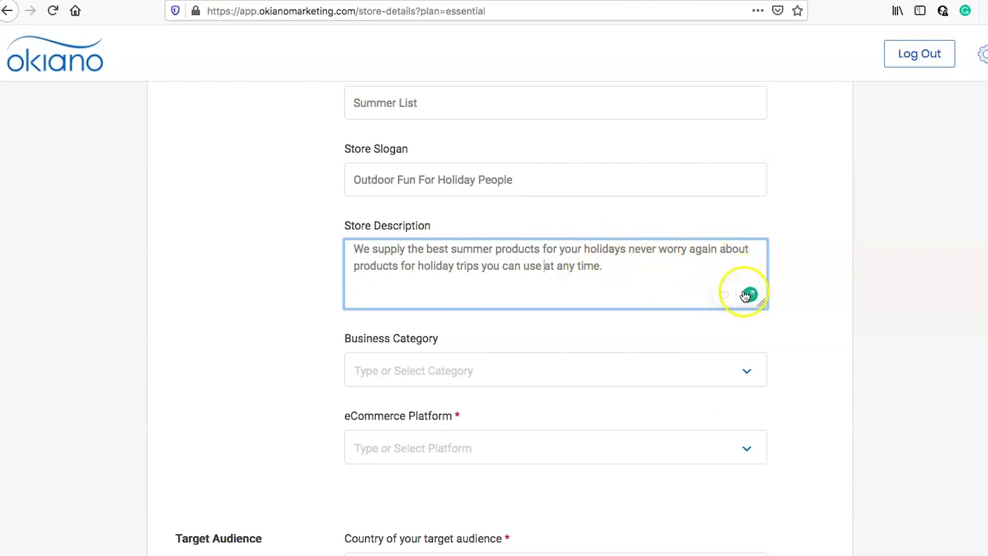
click(610, 266)
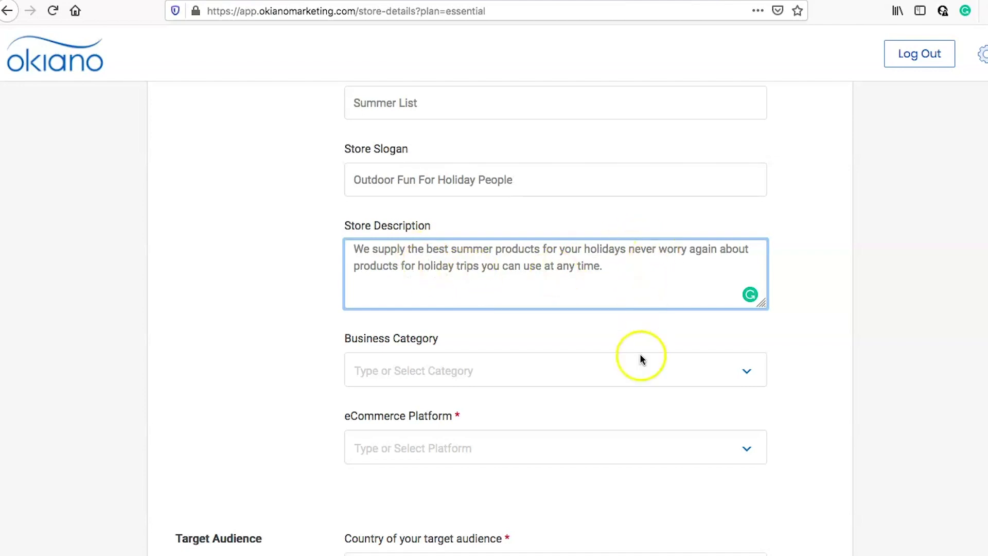
click(616, 337)
click(612, 267)
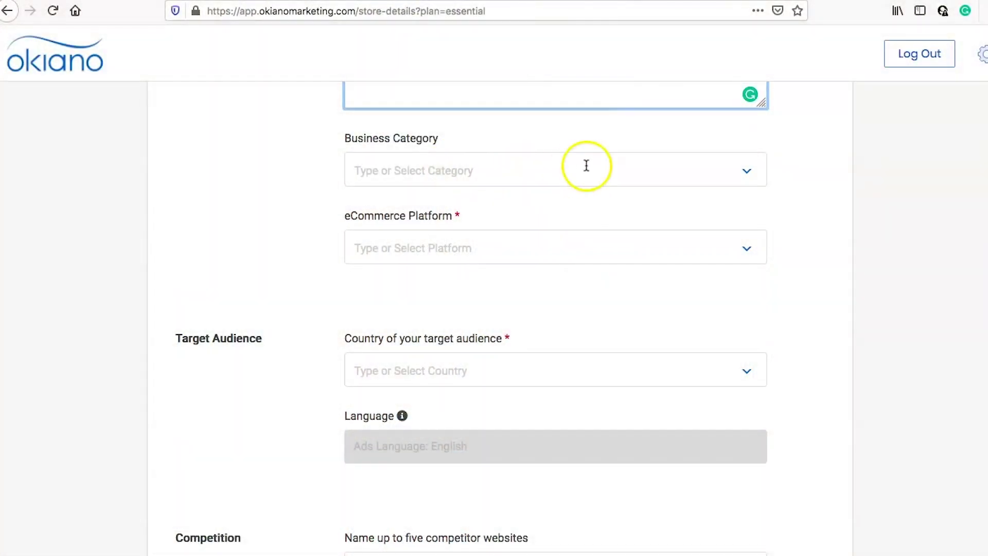
Choose a business category for the store and open the eCommerce platform options
click(586, 166)
scroll(447, 243, down, 1)
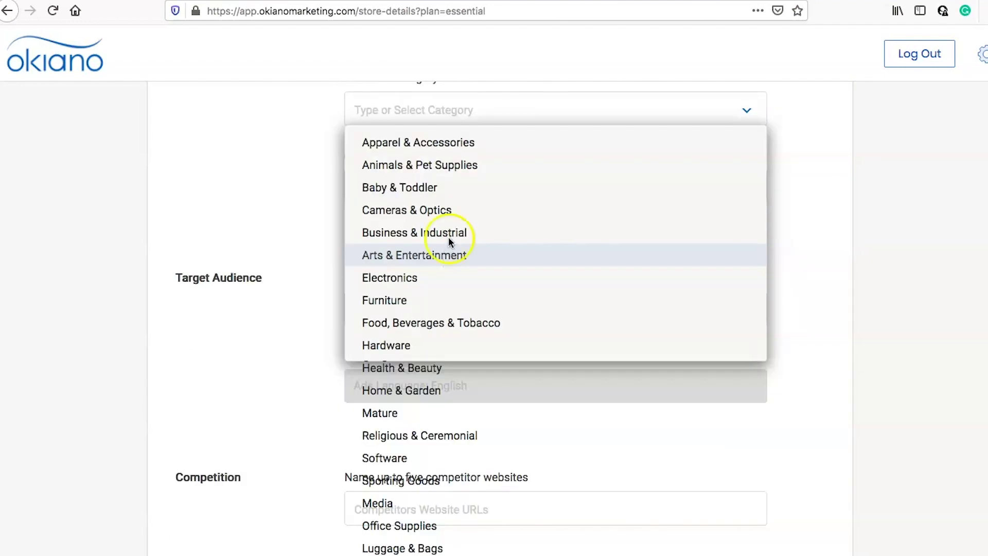
click(514, 139)
scroll(520, 196, down, 1)
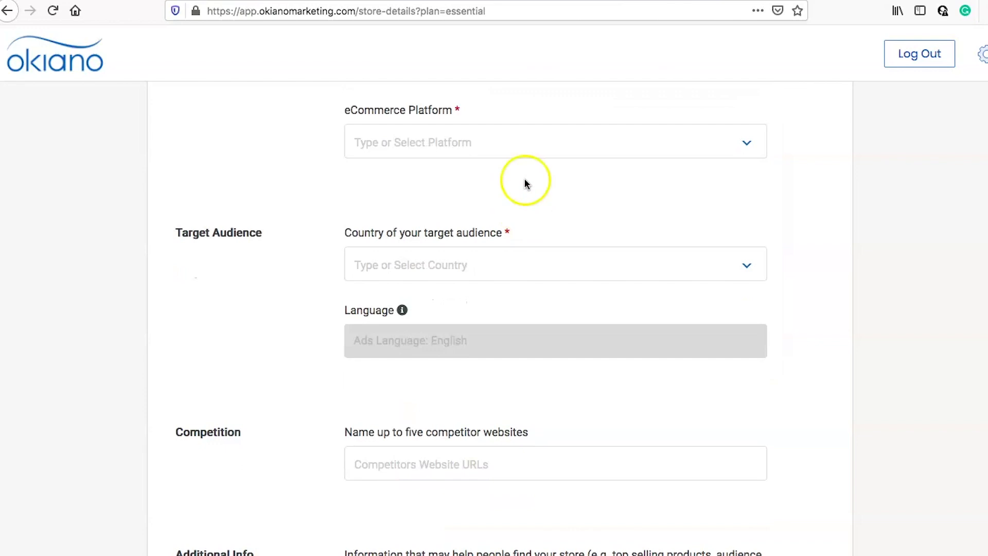
click(743, 142)
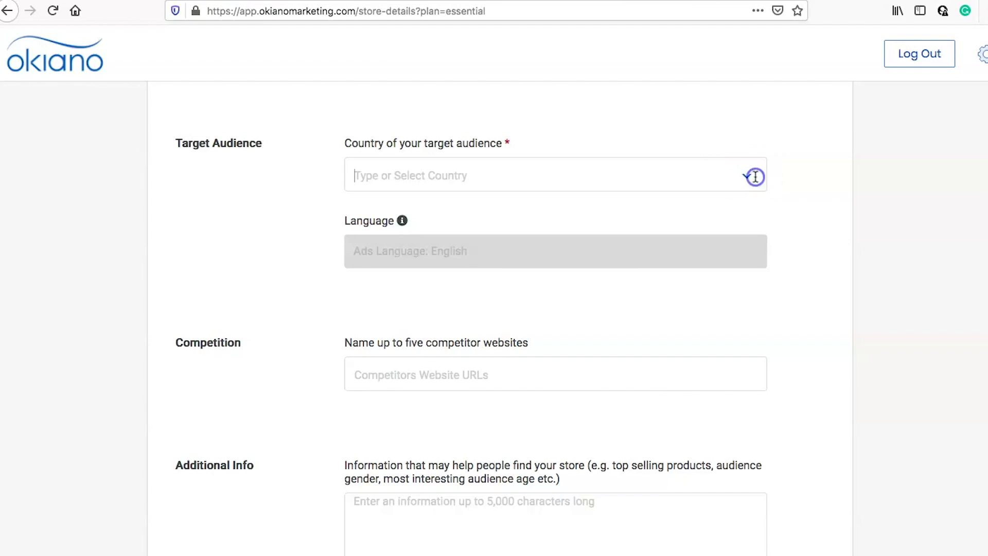
Set the country of the target audience to United Kingdom
click(755, 177)
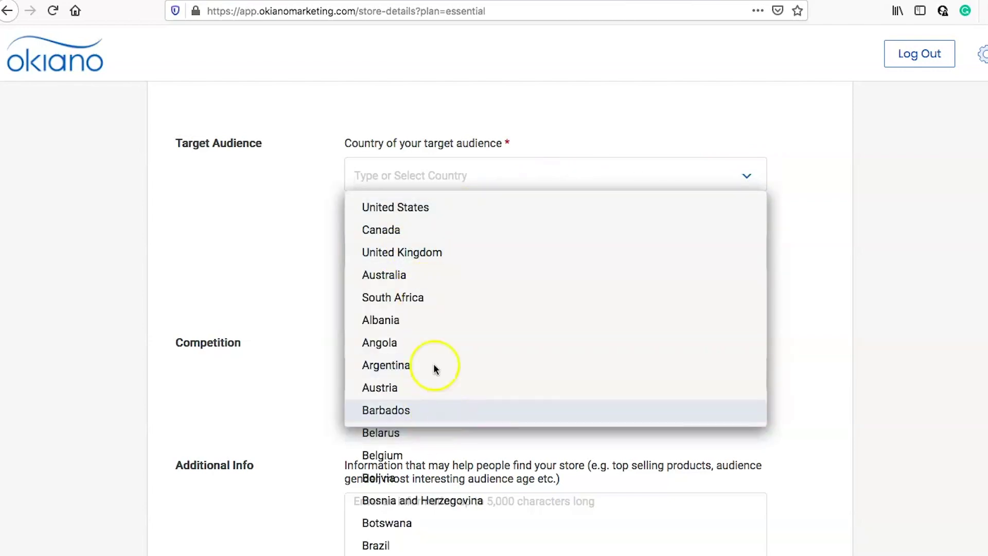
click(440, 252)
scroll(406, 222, down, 1)
click(426, 223)
mouse_move(403, 194)
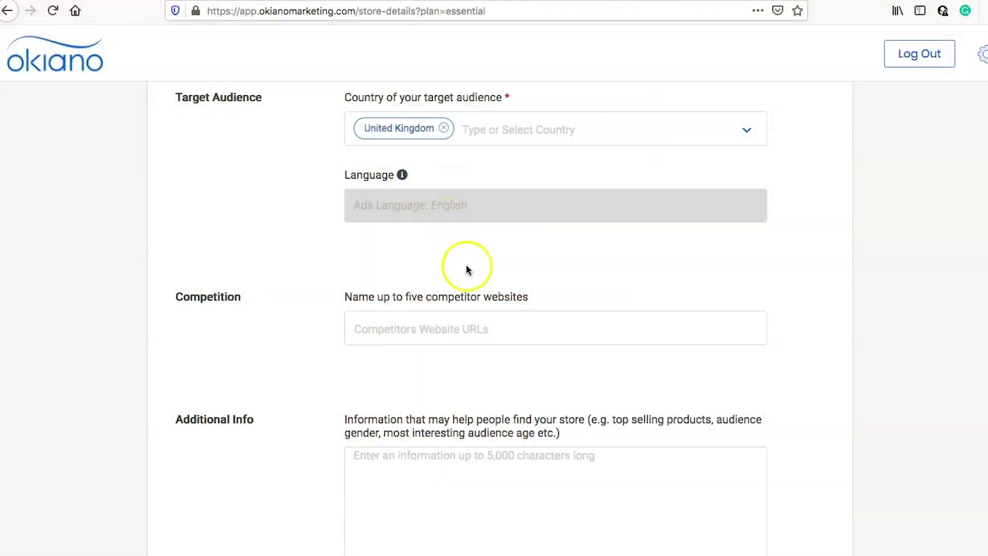
Open google.com in a new browser tab and search for "holiday products" to find competitor websites
scroll(466, 266, down, 2)
scroll(467, 267, down, 1)
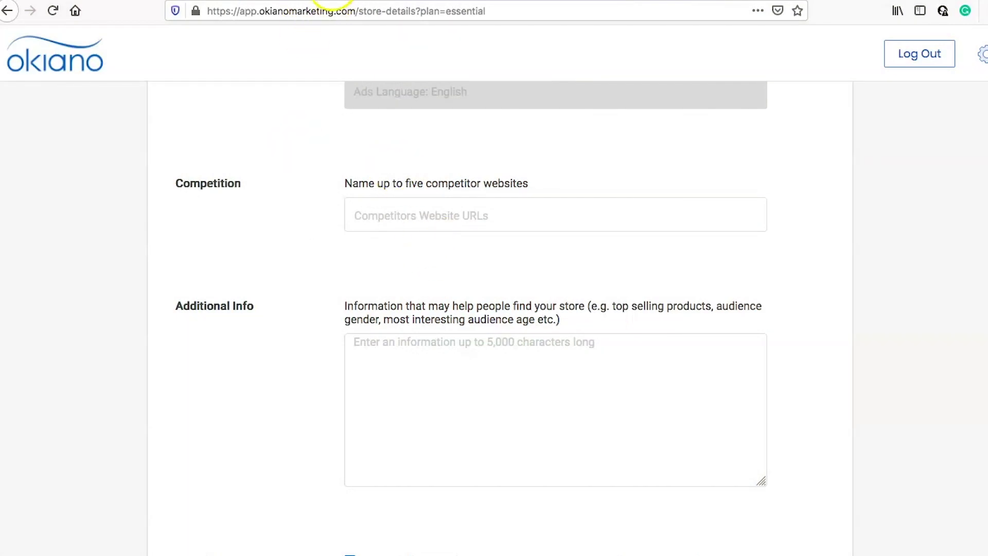
key(super+t)
click(372, 7)
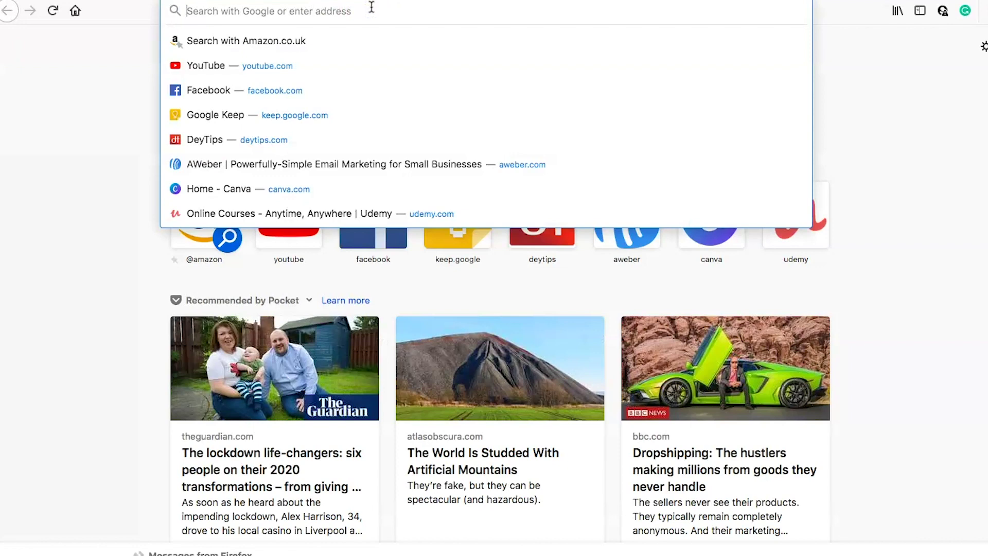
text(google.com)
key(Return)
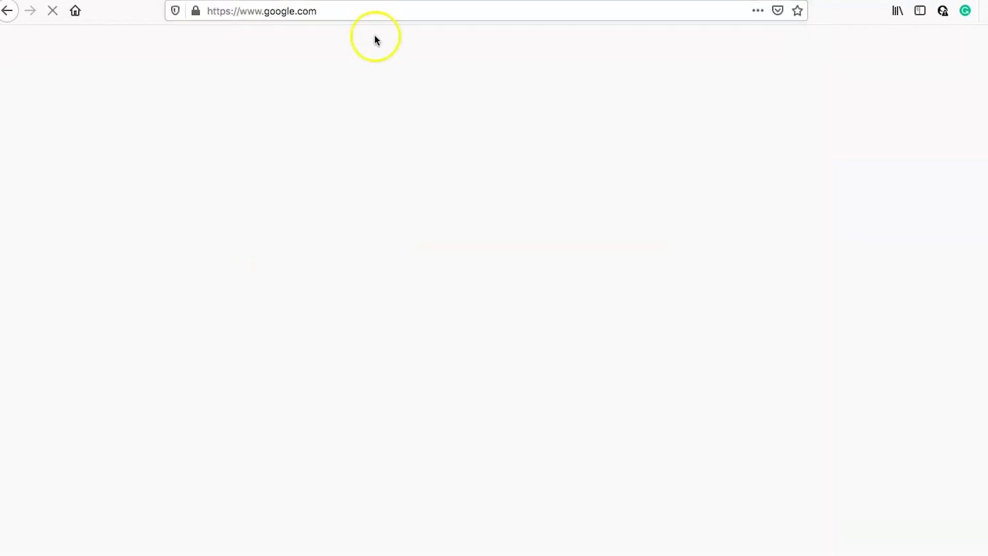
click(369, 258)
text(holiday pr)
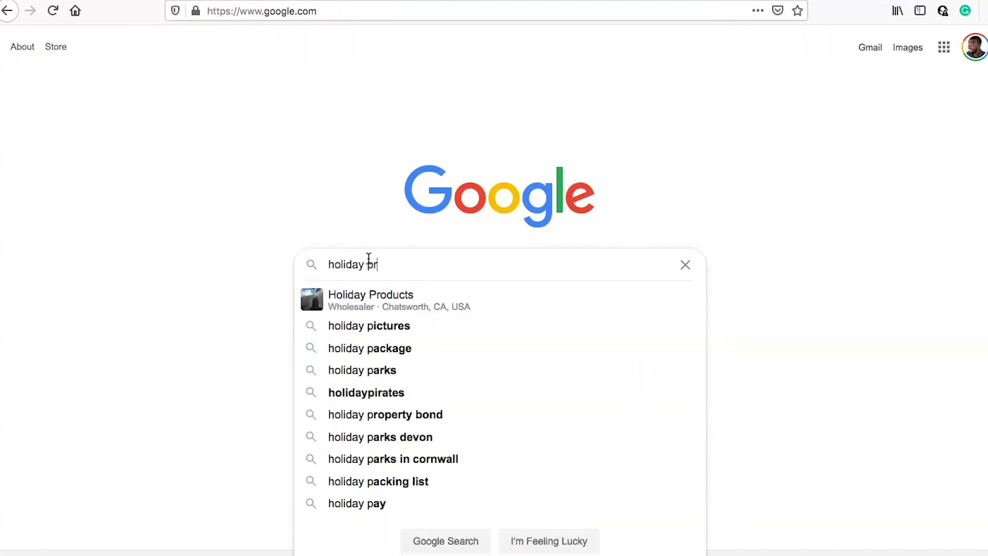
text(oducts)
key(Return)
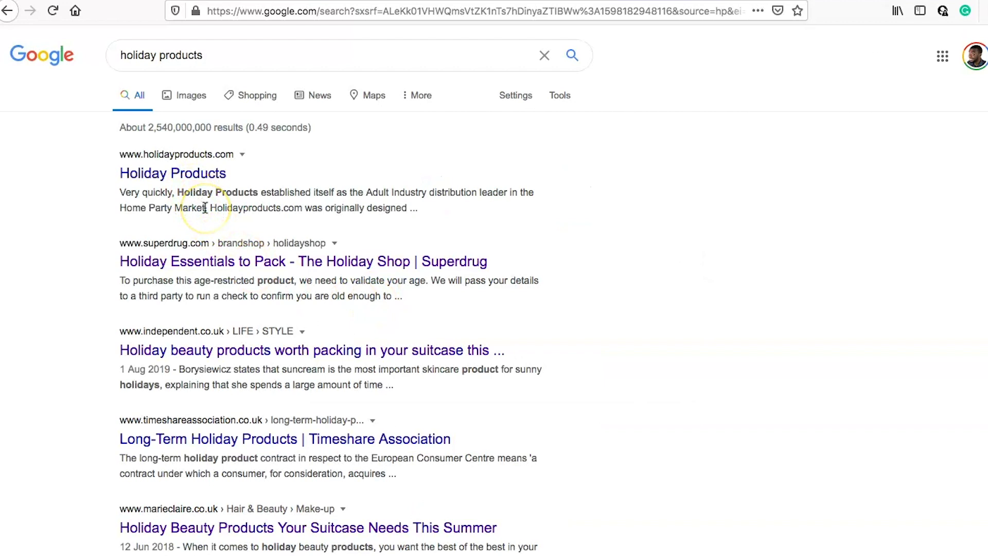
Open the Superdrug Holiday Essentials and the Holiday Products search results in separate tabs
click(170, 262)
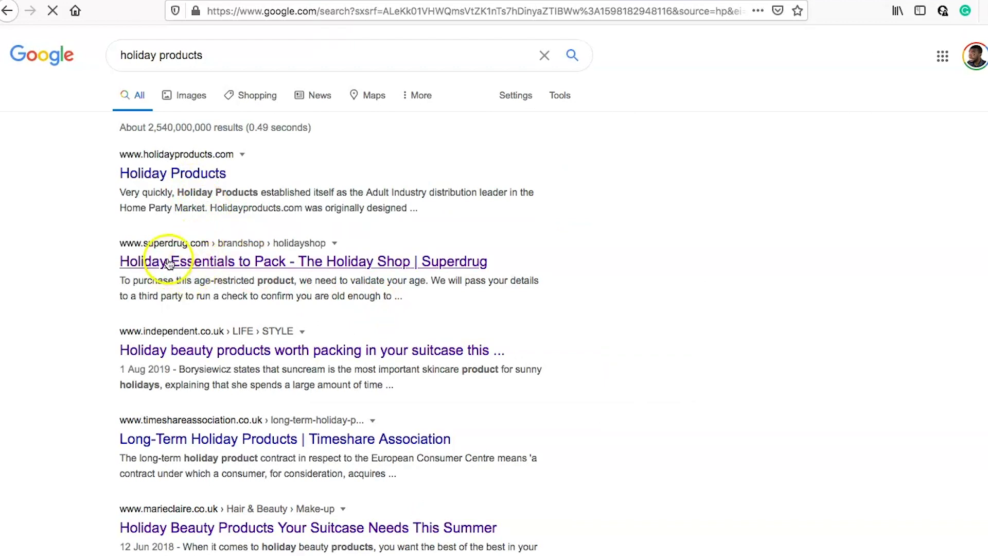
right_click(159, 251)
click(196, 259)
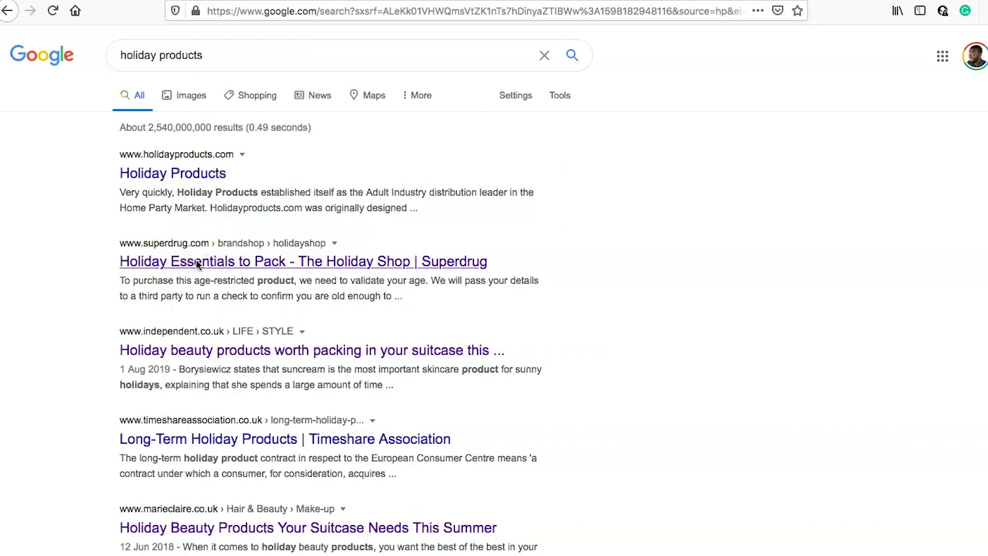
right_click(170, 180)
click(201, 188)
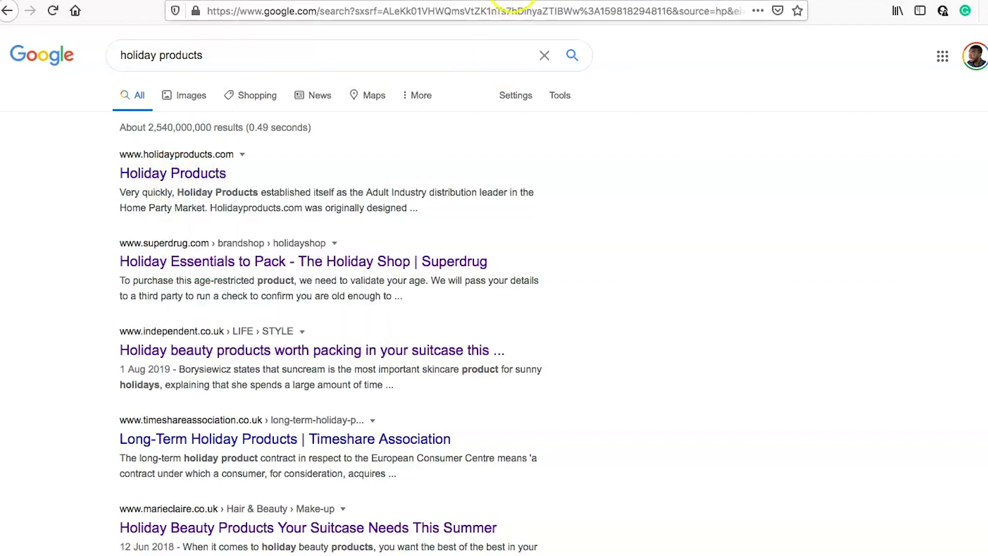
click(513, 1)
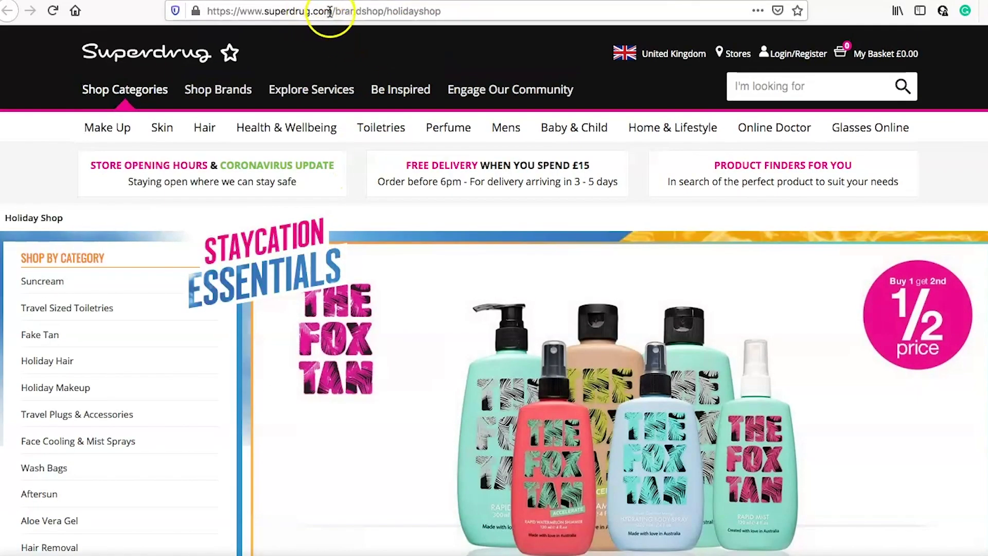
drag(330, 11, 240, 11)
key(ctrl+c)
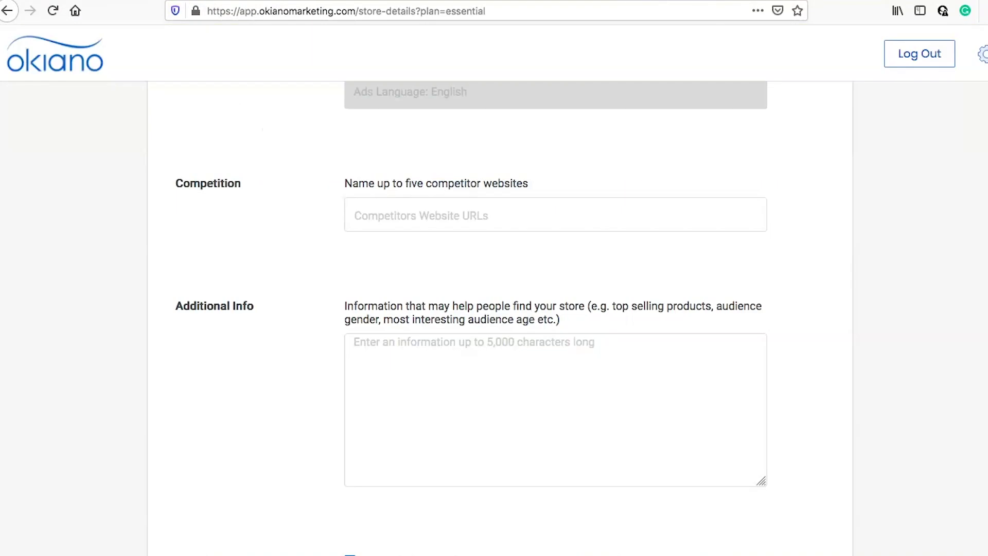
click(435, 228)
key(ctrl+v)
key(Return)
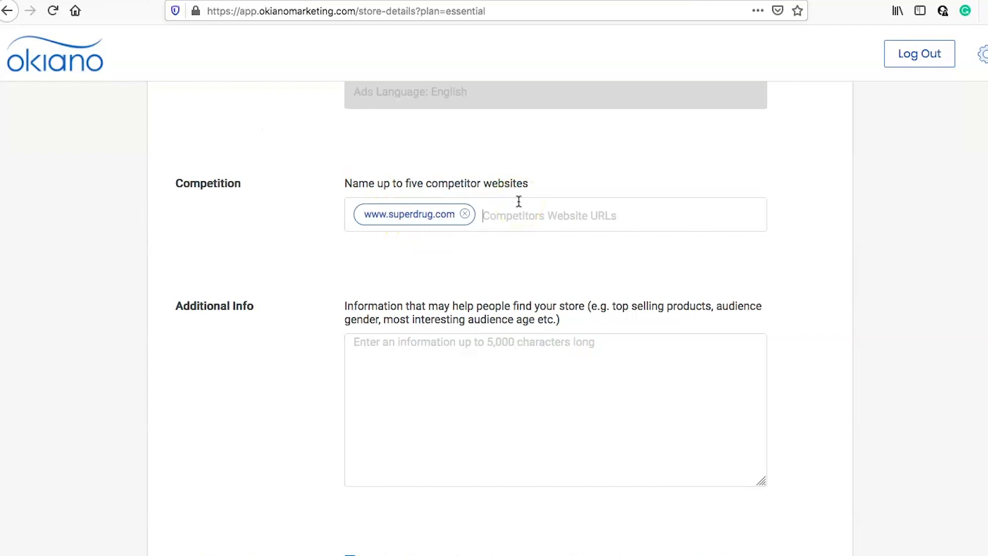
click(515, 2)
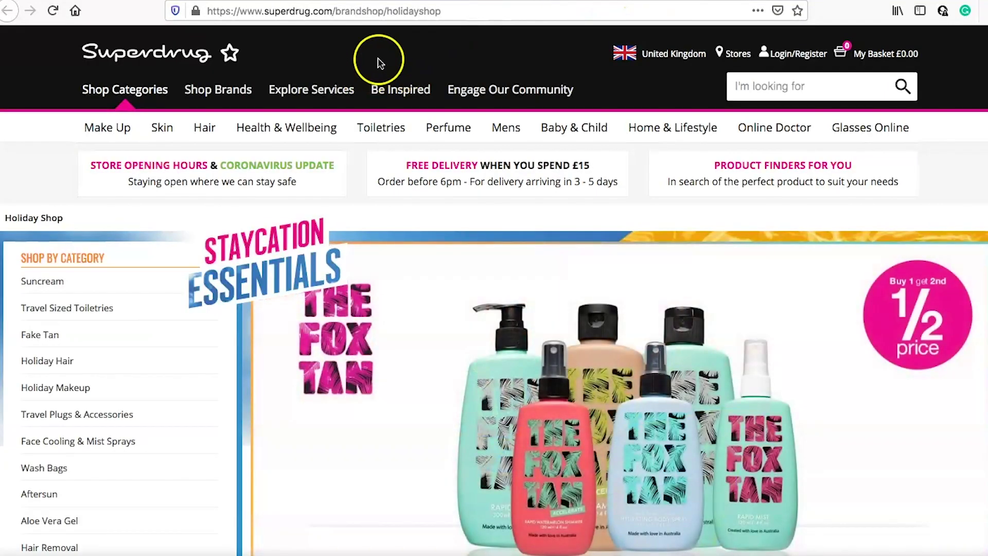
click(396, 2)
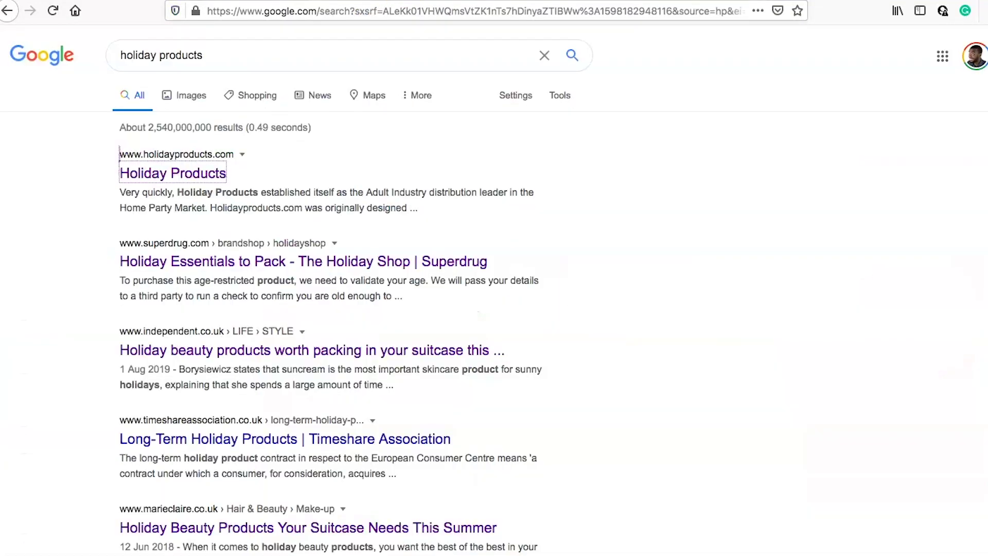
click(519, 3)
click(638, 2)
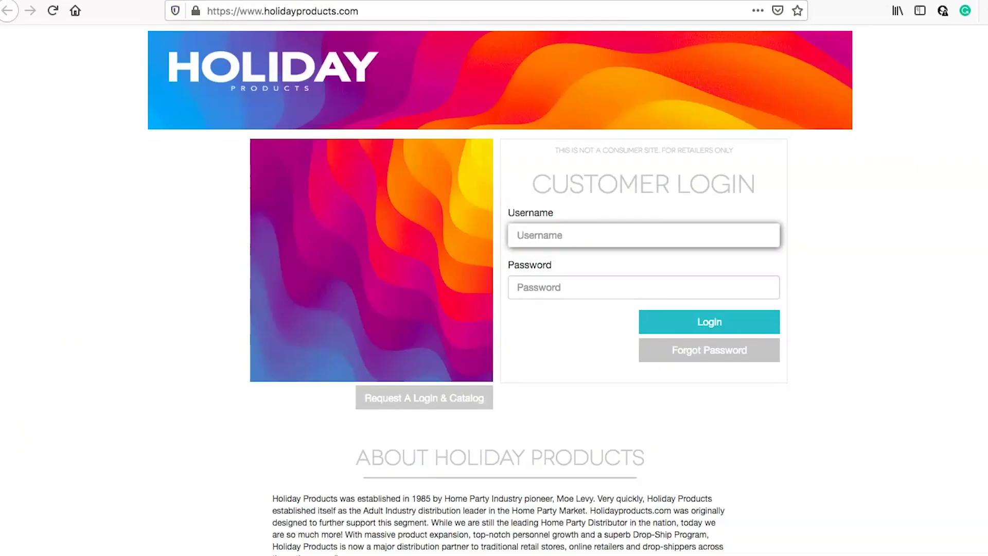
click(361, 10)
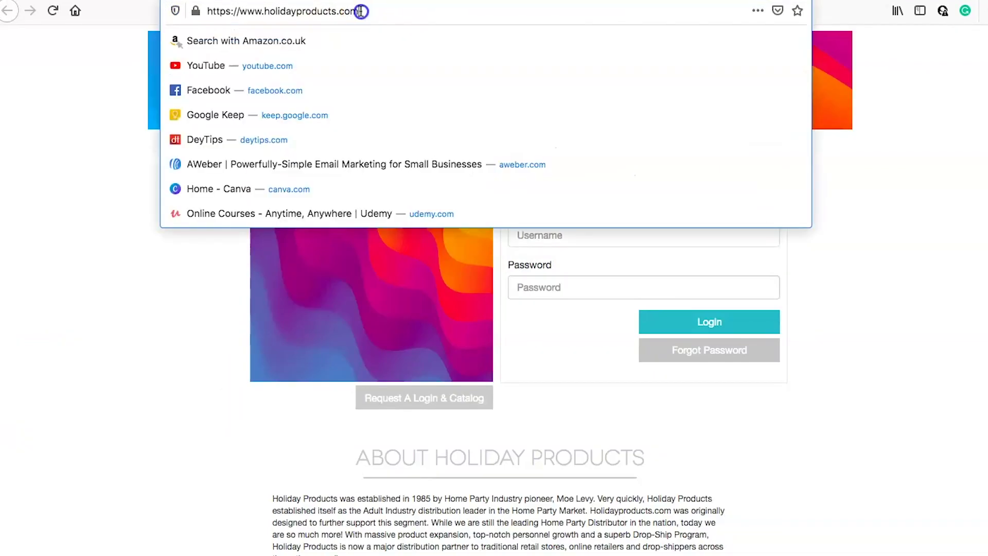
drag(361, 11, 265, 15)
key(ctrl+c)
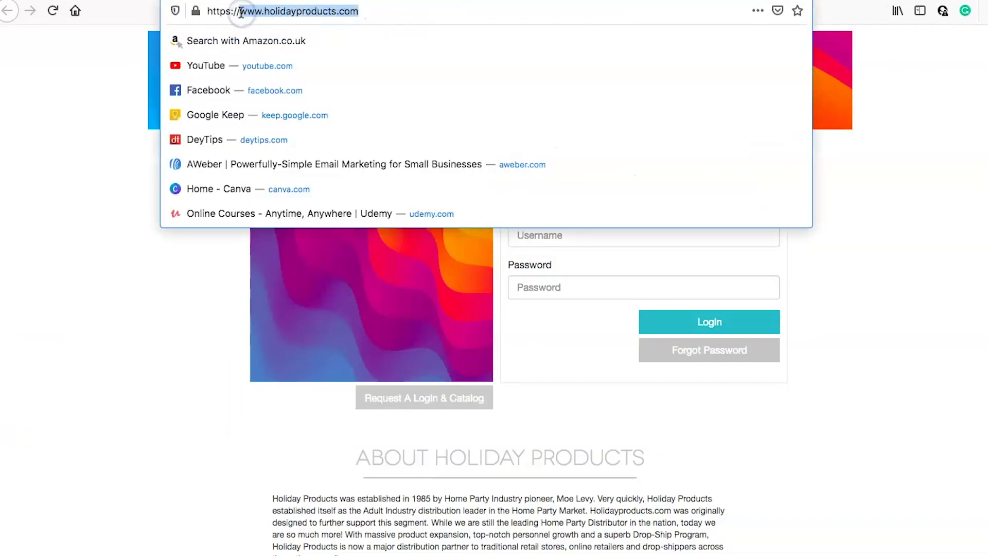
click(57, 64)
click(217, 2)
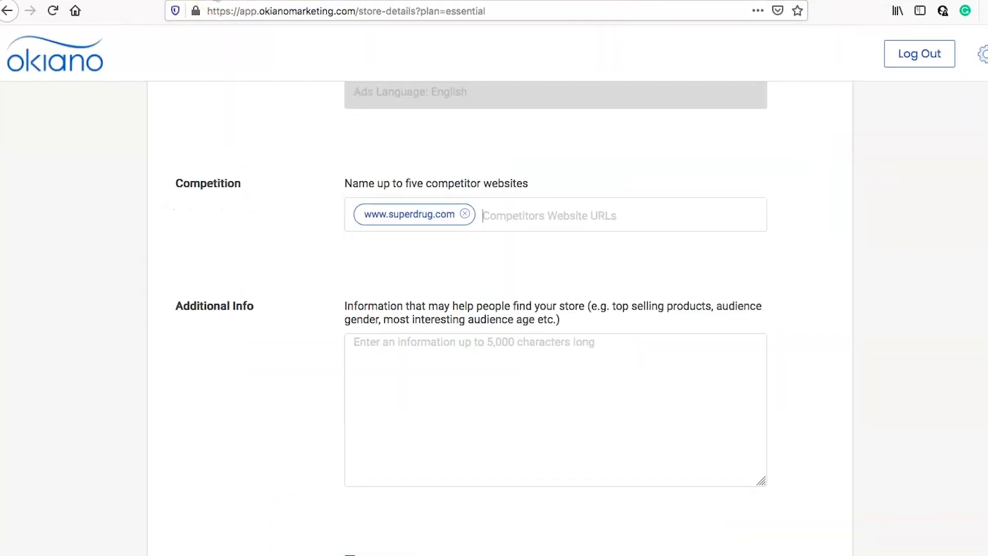
click(501, 204)
key(ctrl+v)
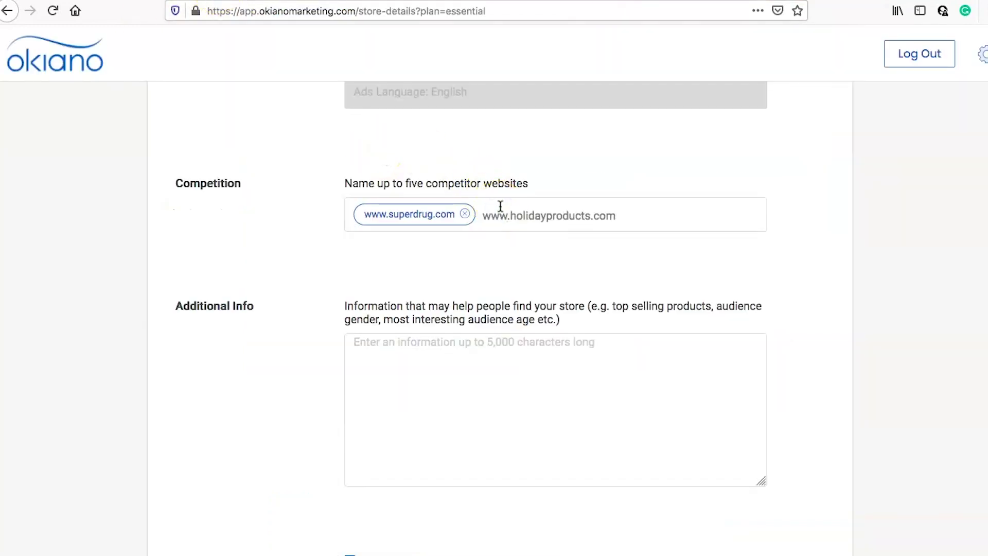
key(Return)
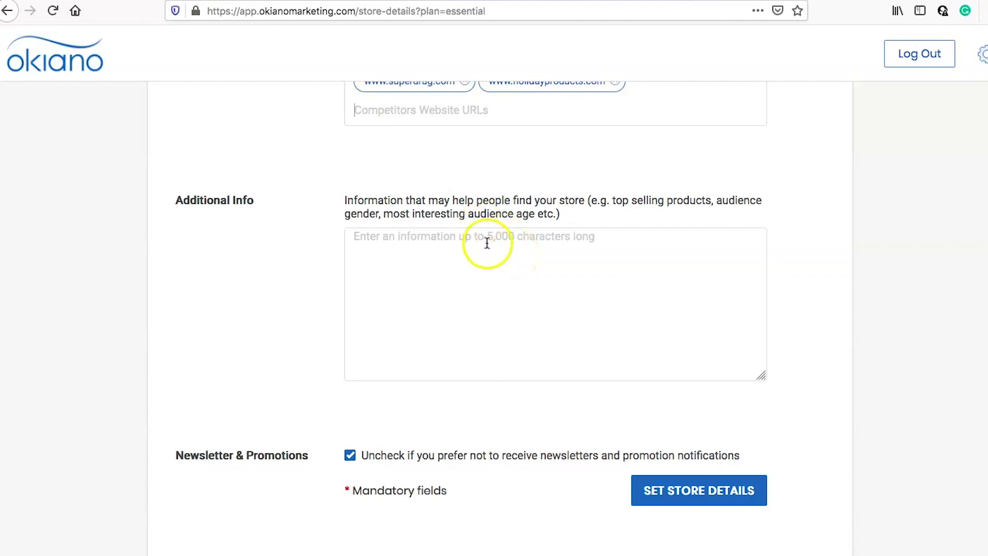
Write the additional info, describing holiday mats as best sellers made of top suppliers' material and products that appeal both to females and males, correcting "becasue"
click(458, 256)
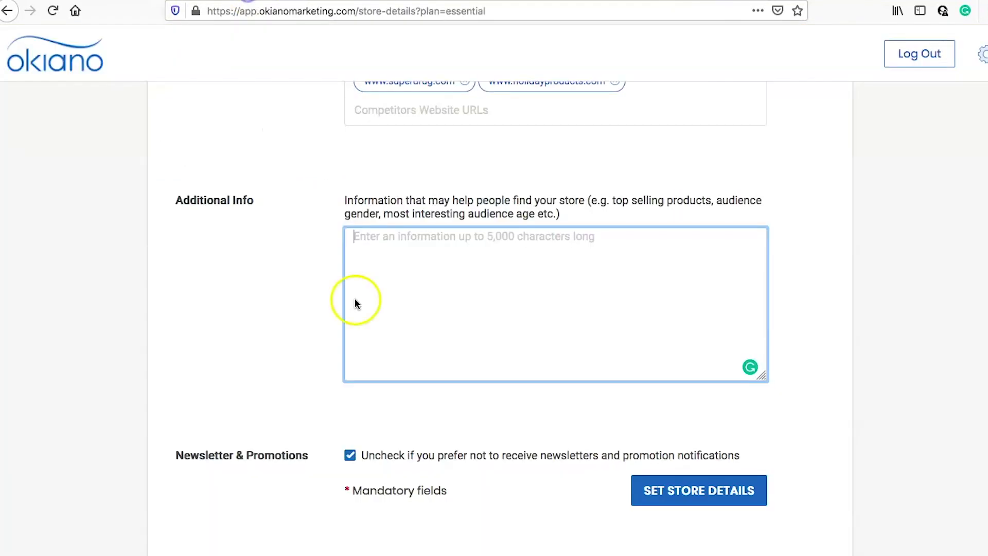
click(431, 240)
text(Our)
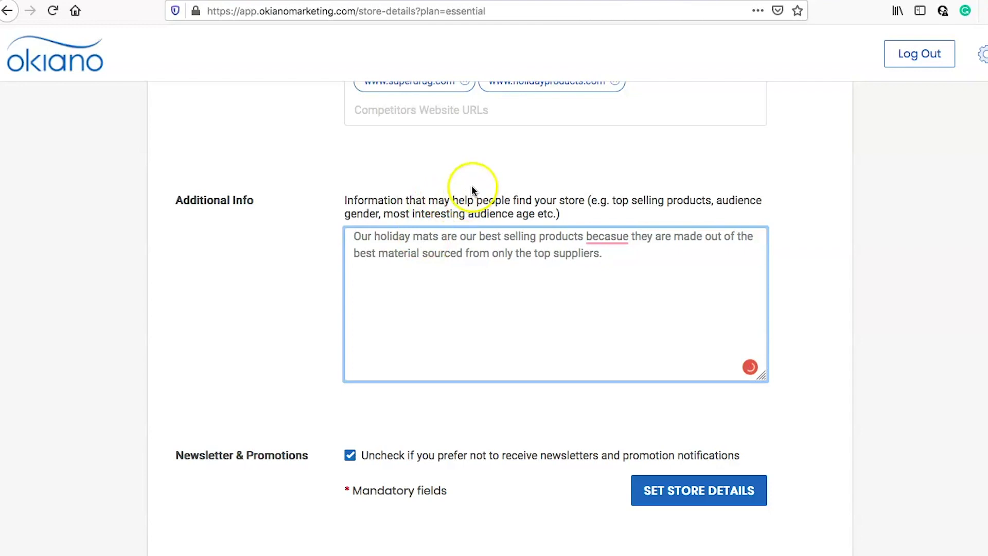
right_click(609, 231)
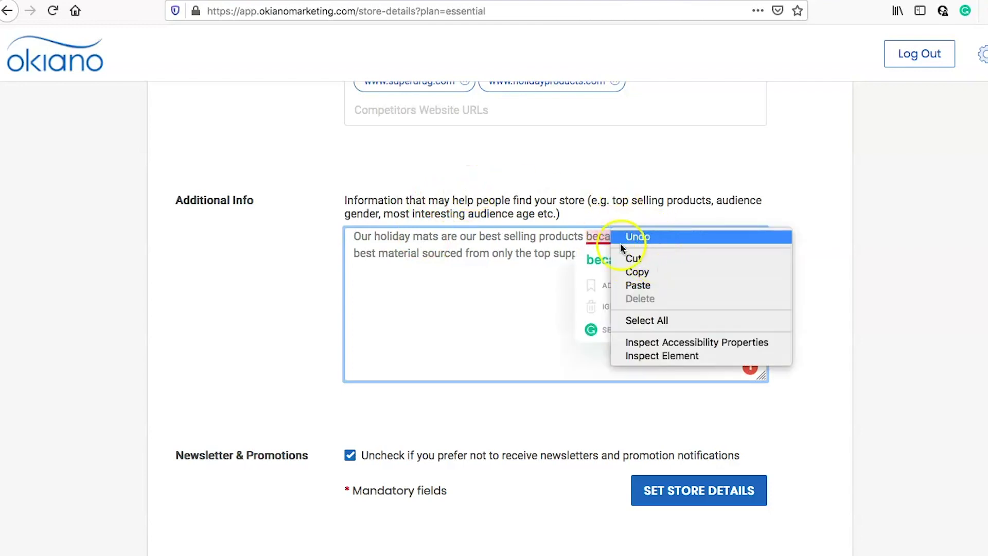
click(592, 255)
click(633, 271)
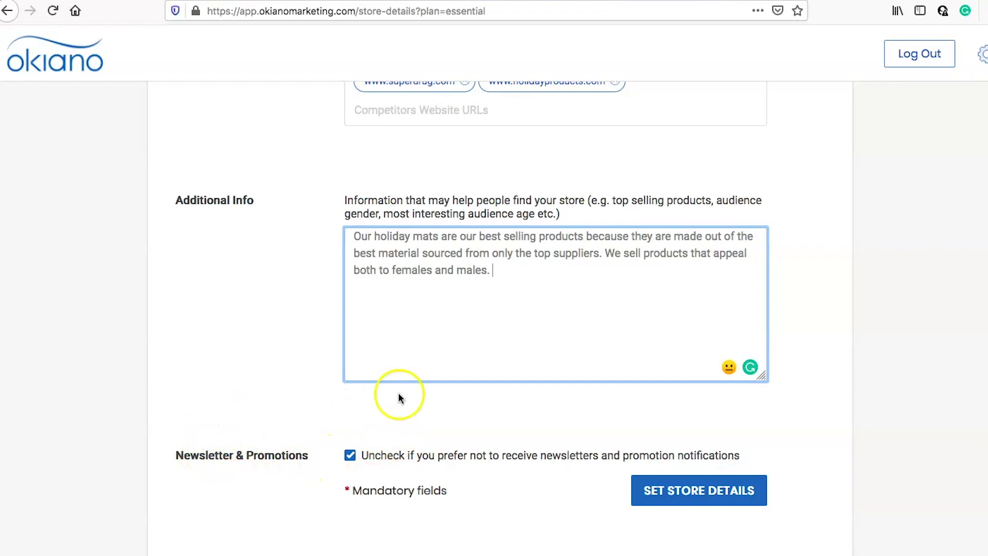
Opt out of newsletters and promotion notifications and submit the store details
click(351, 456)
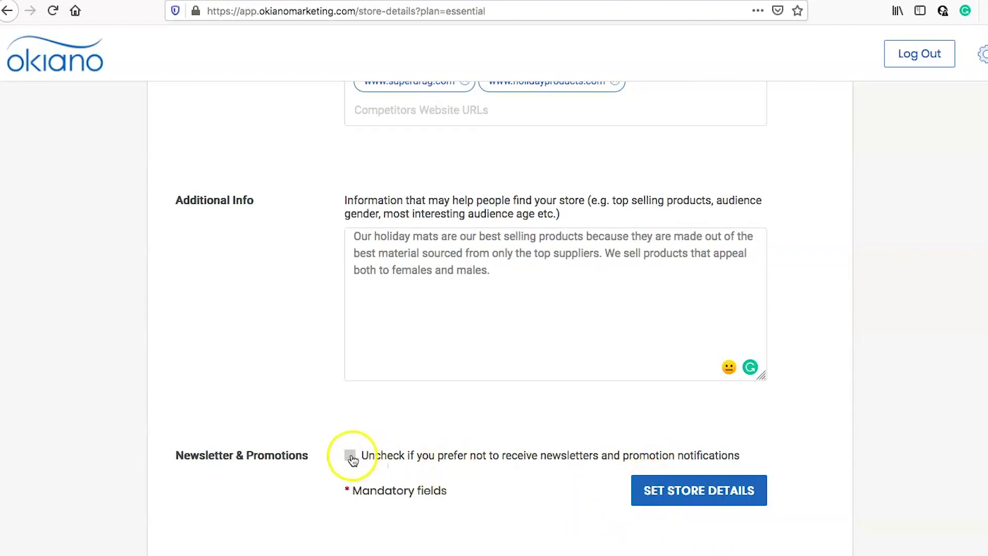
click(665, 504)
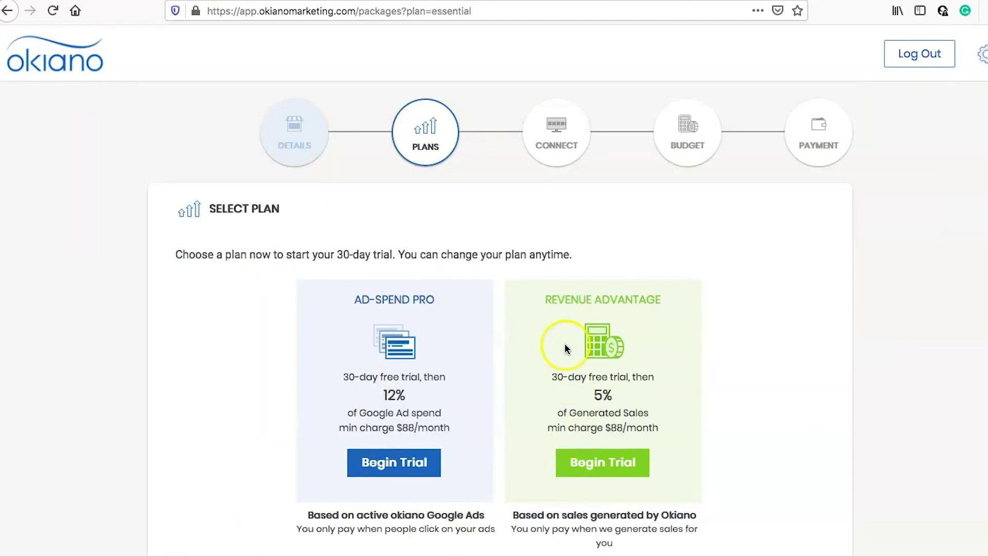
Review the available plans and their features and begin the 30-day trial of the AD-SPEND PRO plan
scroll(535, 366, down, 8)
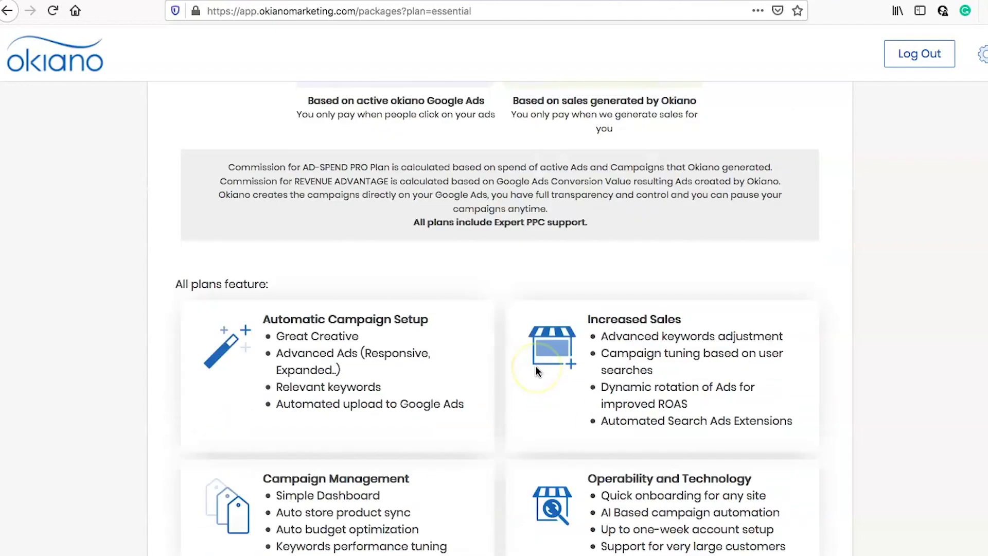
scroll(535, 368, up, 6)
click(422, 217)
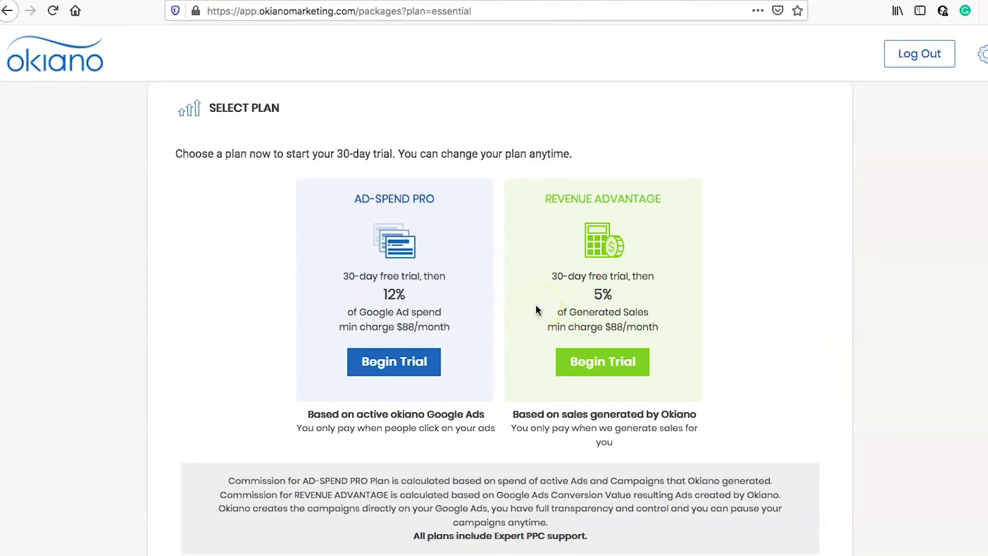
scroll(535, 304, down, 1)
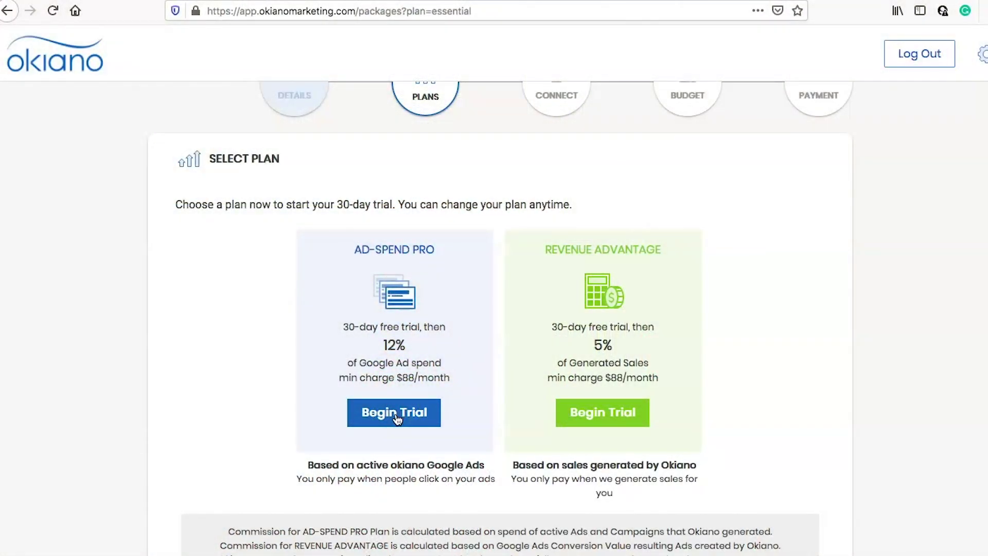
click(396, 418)
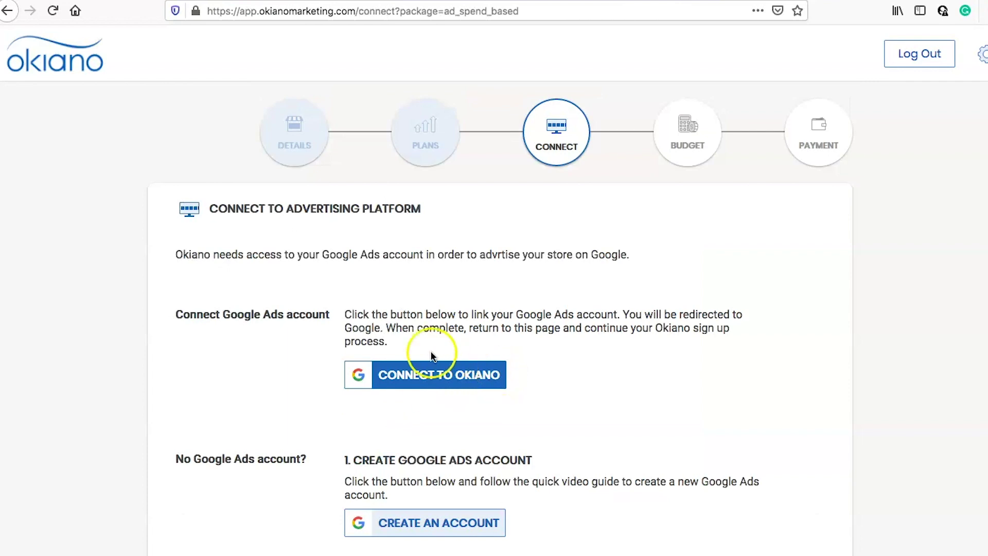
Connect the Google Ads account by choosing the existing Google account and allowing okianomarketing.com to manage its AdWords campaigns
scroll(354, 357, down, 3)
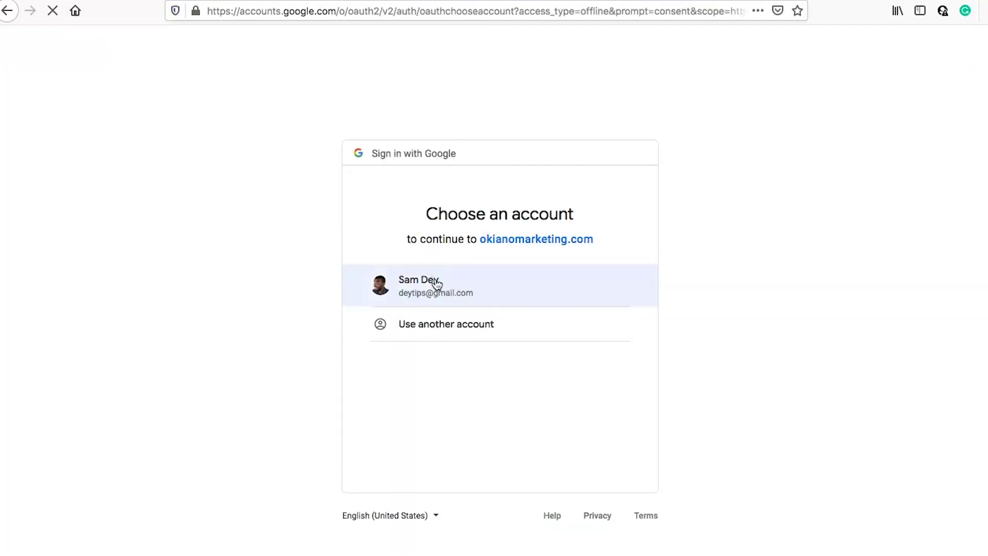
click(499, 286)
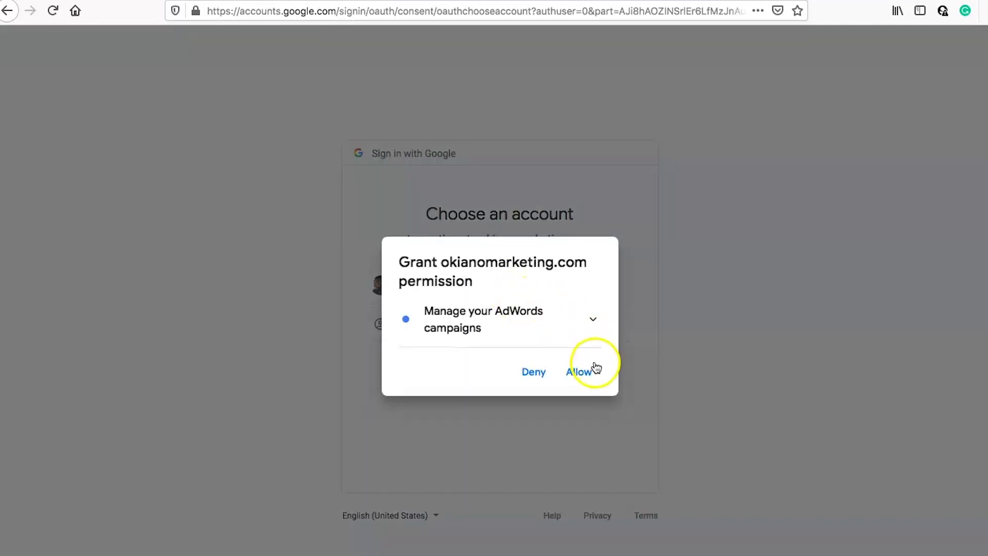
click(590, 375)
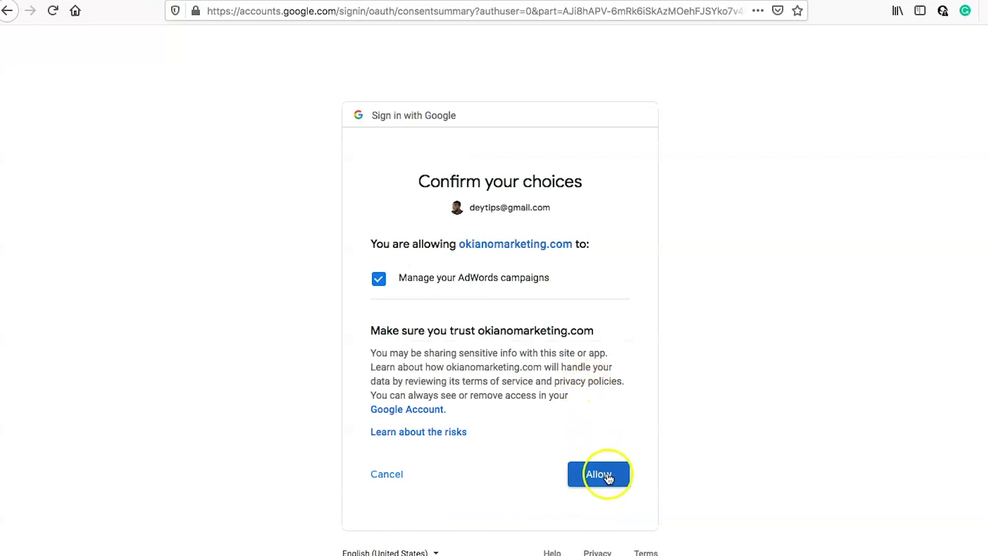
click(608, 474)
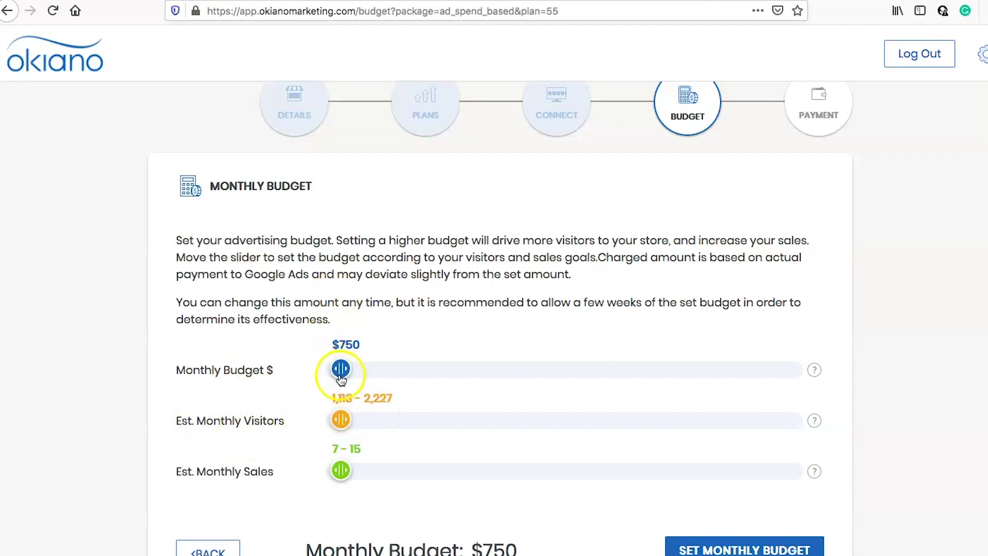
Try a monthly advertising budget of $18,000 and return it to $750
drag(341, 370, 505, 368)
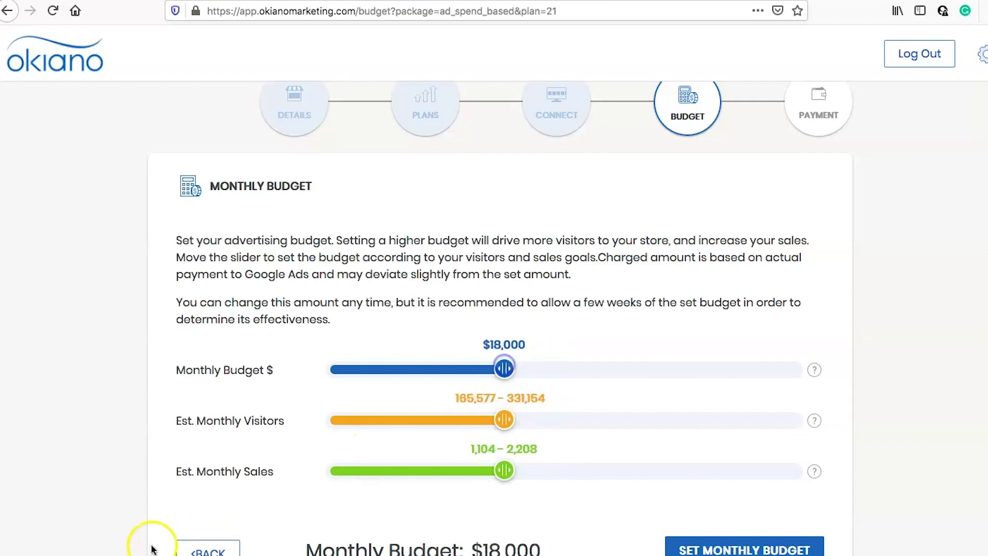
drag(504, 371, 349, 371)
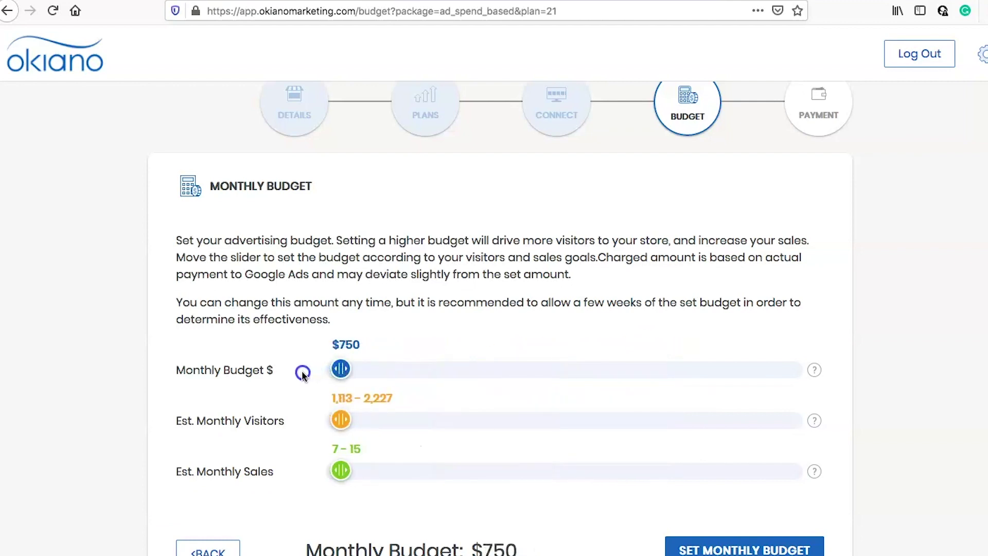
drag(339, 371, 301, 373)
Set the monthly advertising budget to $1,200
drag(347, 371, 359, 373)
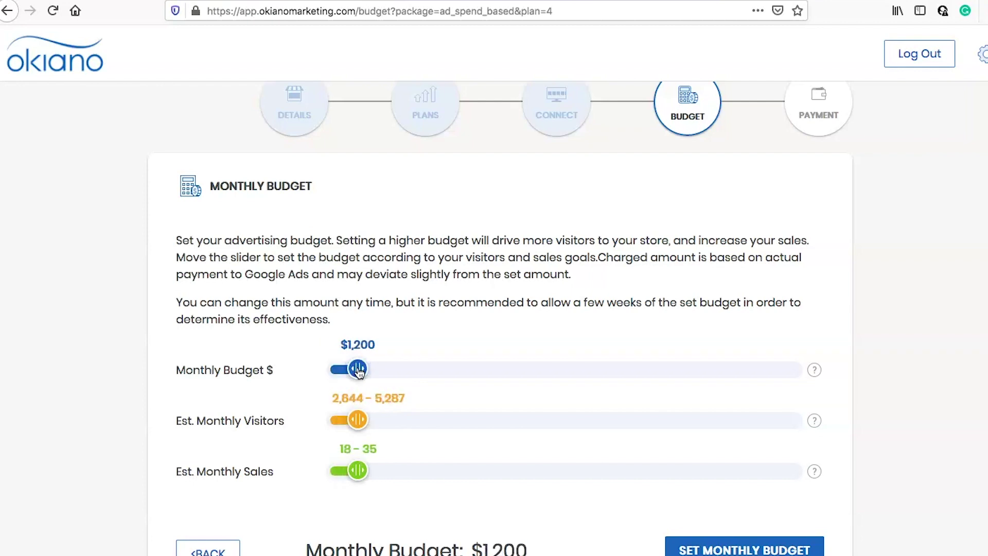